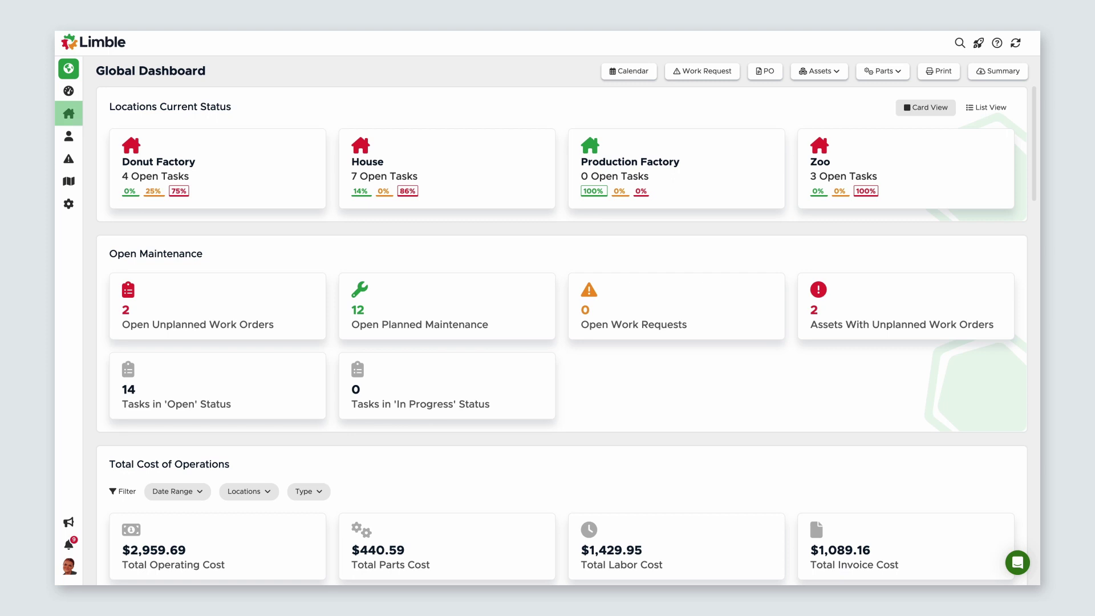
Go to the Production Factory location's list of PM templates
{"action": "left_click", "coordinate": [72, 117]}
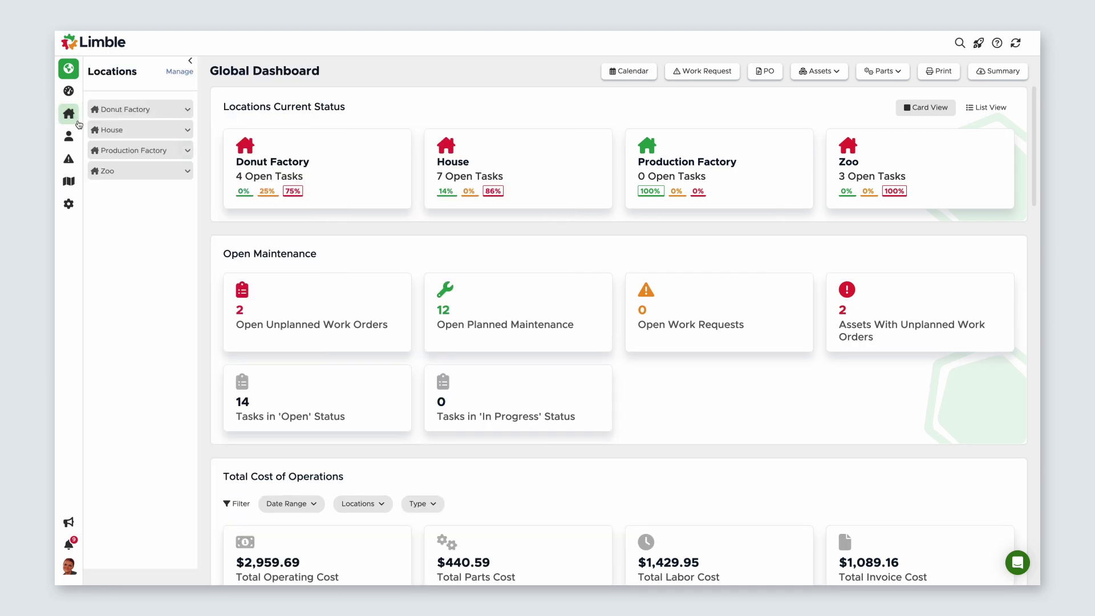
{"action": "left_click", "coordinate": [187, 152]}
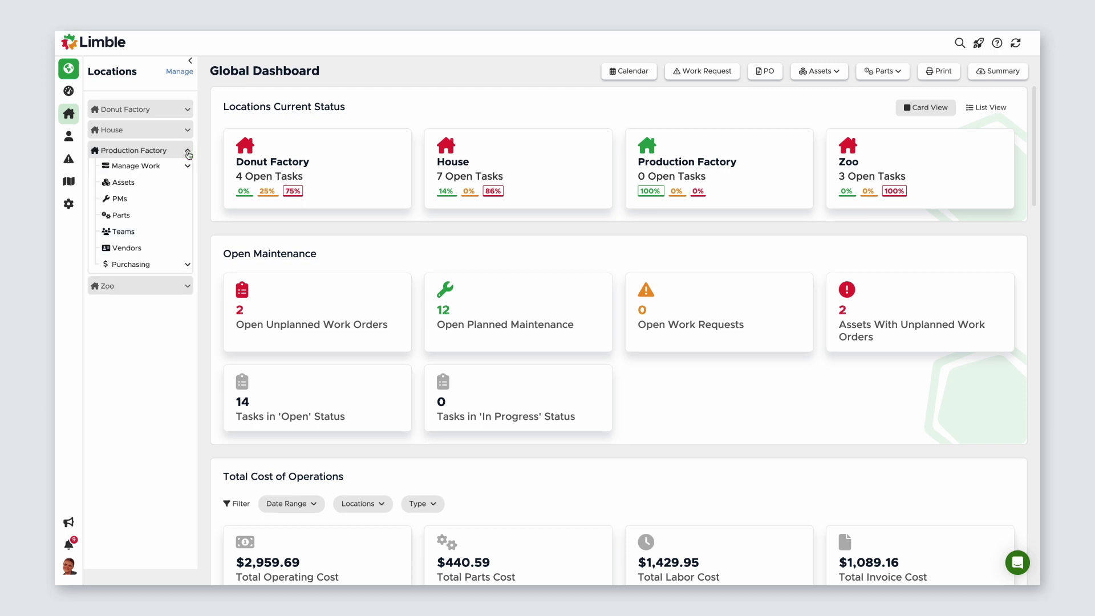
{"action": "left_click", "coordinate": [155, 201]}
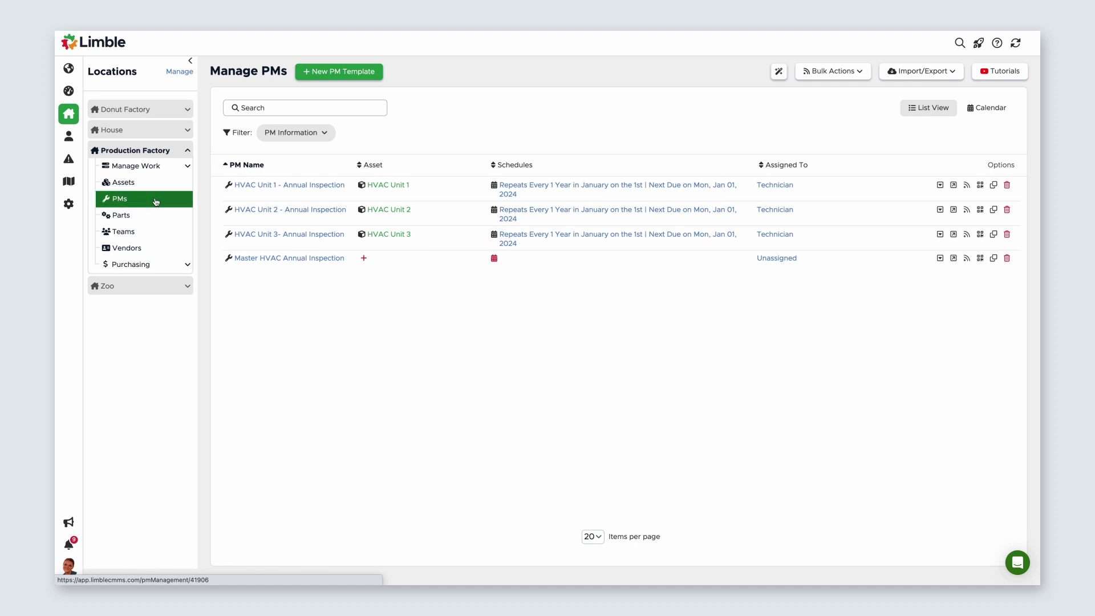
Create a blank PM template named 'Quarterly HVAC Inspection - Unit 3'
{"action": "left_click", "coordinate": [354, 73]}
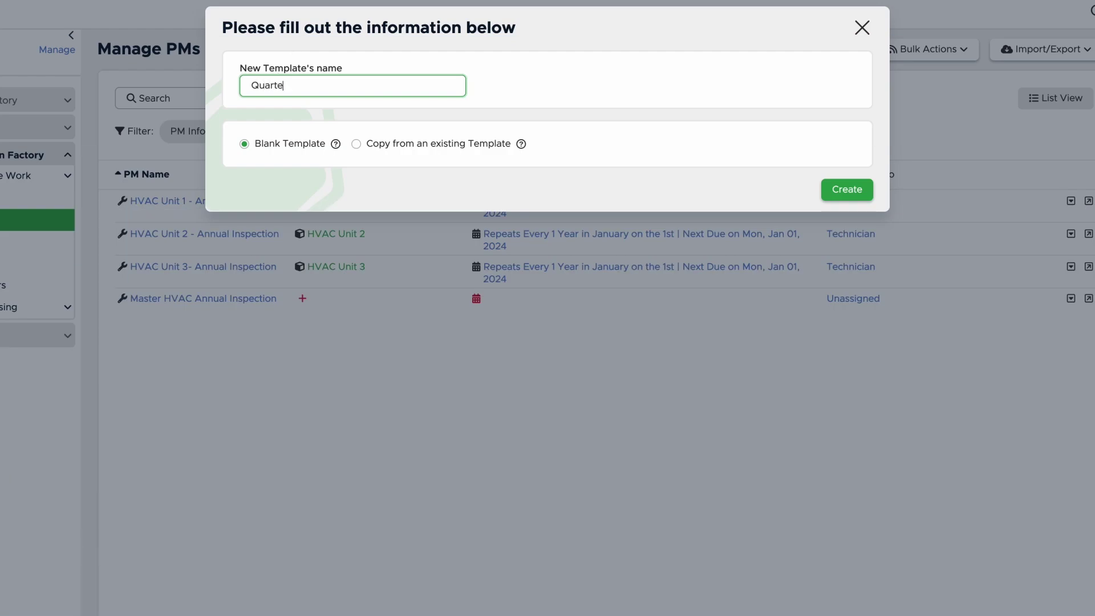
{"action": "type", "text": "Inspection - Unit 3"}
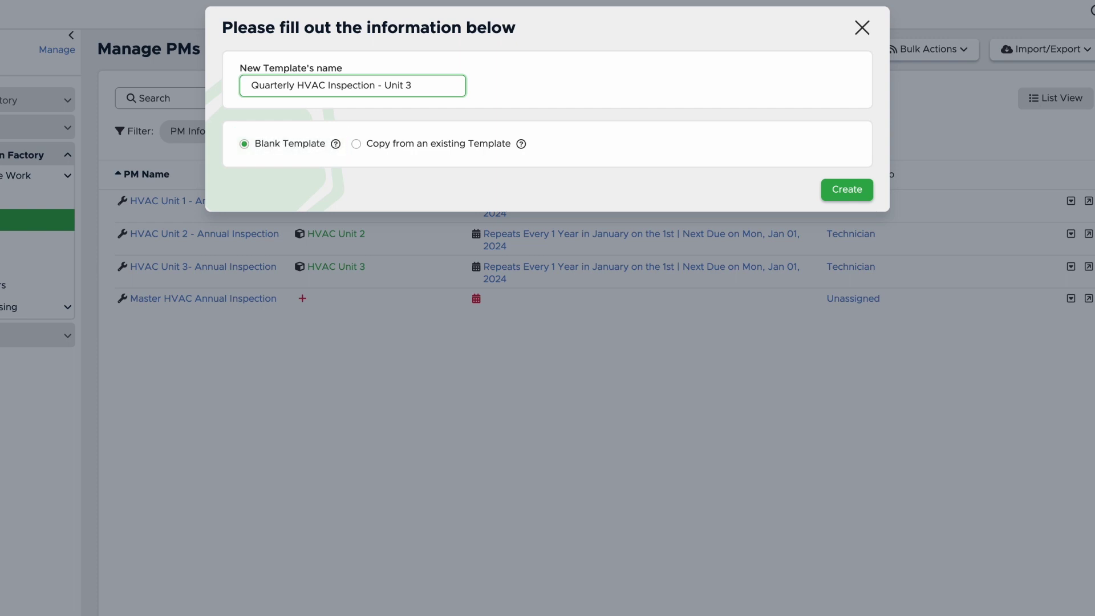
{"action": "left_click", "coordinate": [838, 188]}
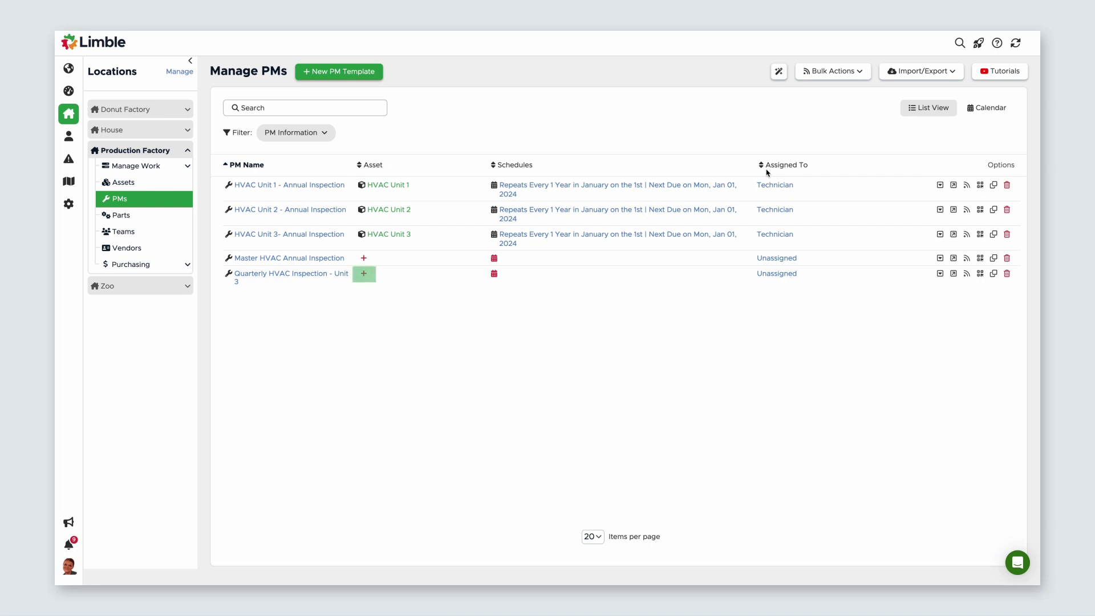
Link the new template to the HVAC Unit 3 asset
{"action": "left_click", "coordinate": [363, 273]}
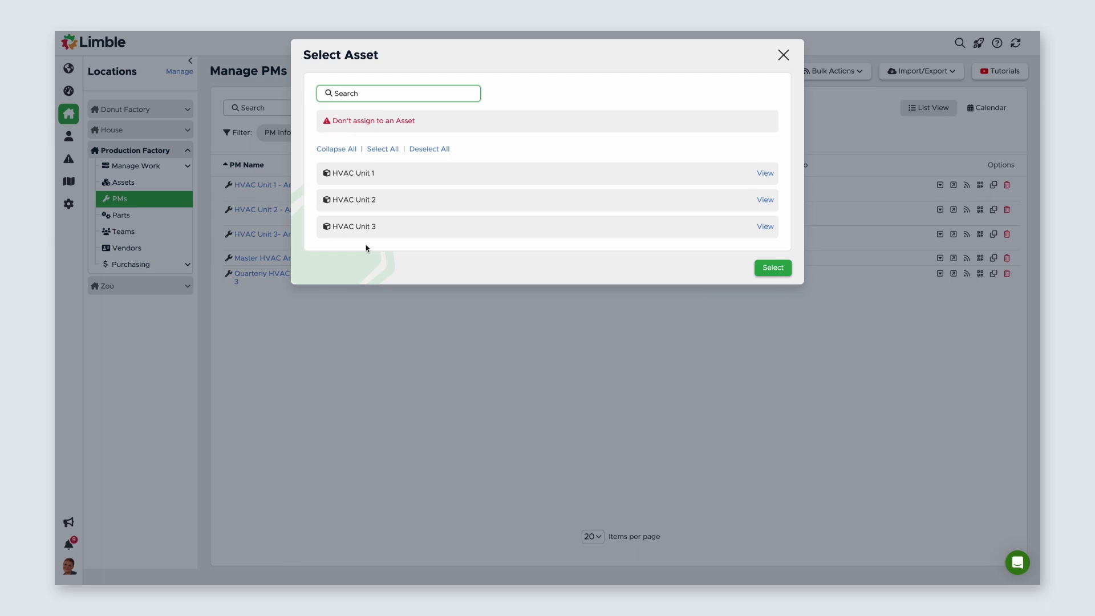
{"action": "left_click", "coordinate": [370, 227]}
{"action": "left_click", "coordinate": [773, 268]}
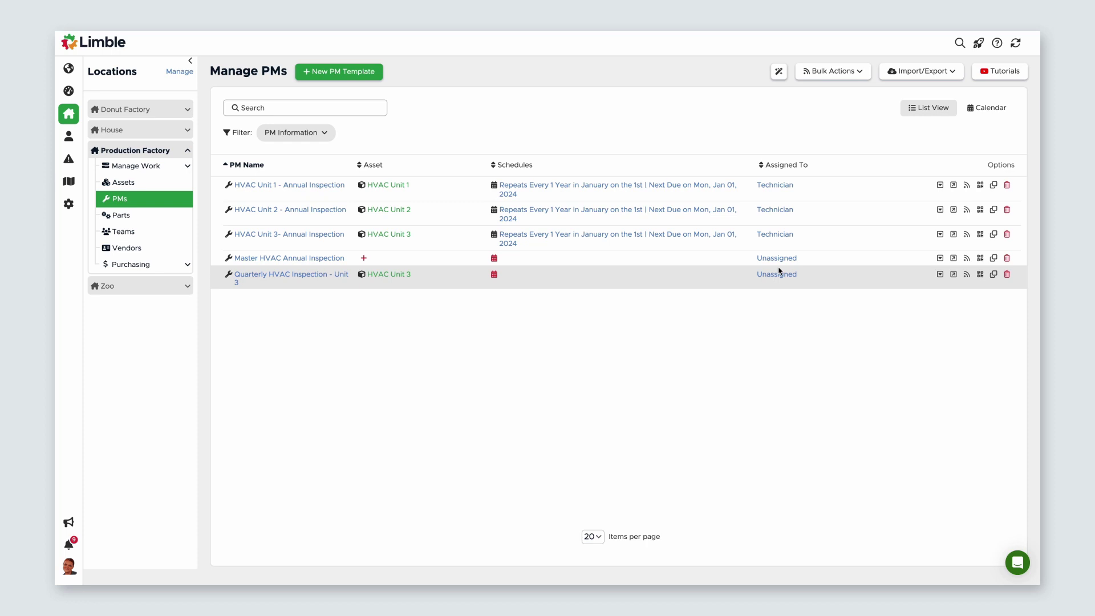
Set the template description to 'Perform the quarterly inspection, and replace the filter.'
{"action": "left_click", "coordinate": [314, 278]}
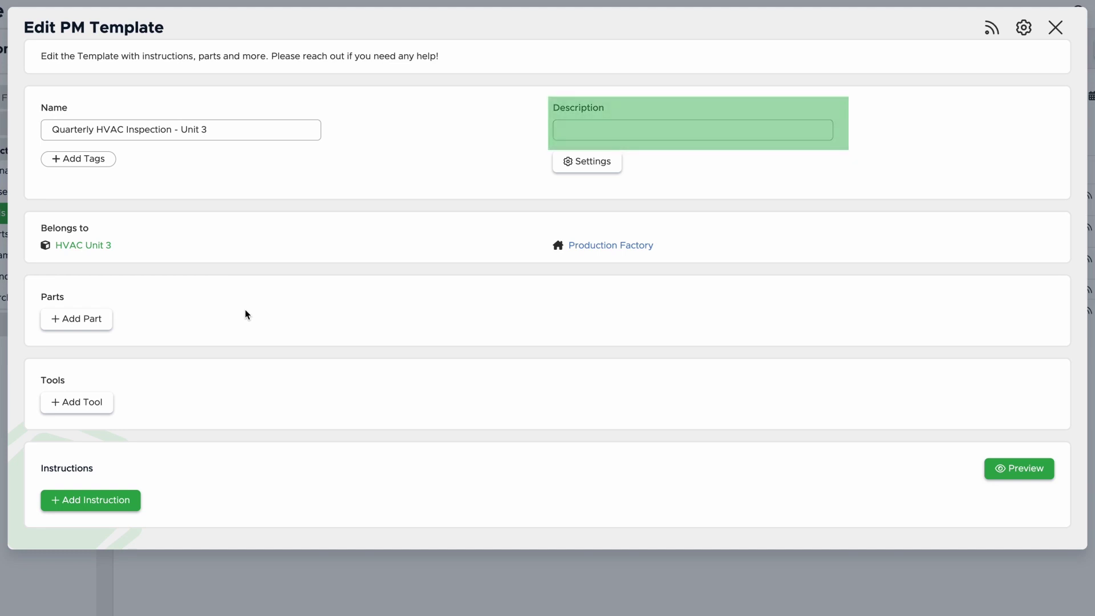
{"action": "left_click", "coordinate": [627, 129]}
{"action": "type", "text": "P"}
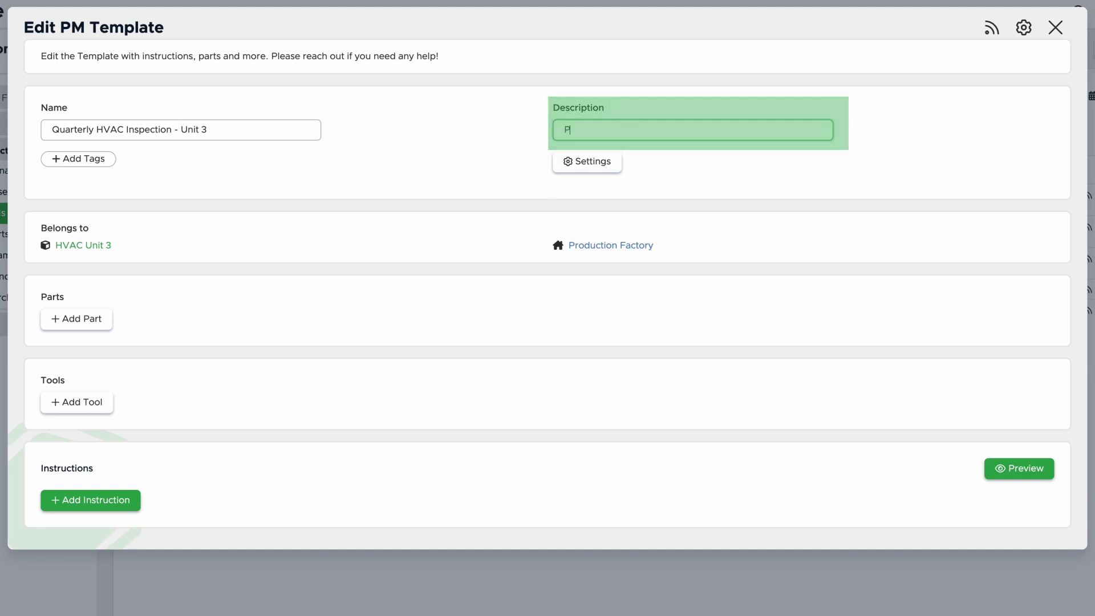
{"action": "type", "text": "erform the quarterly insp"}
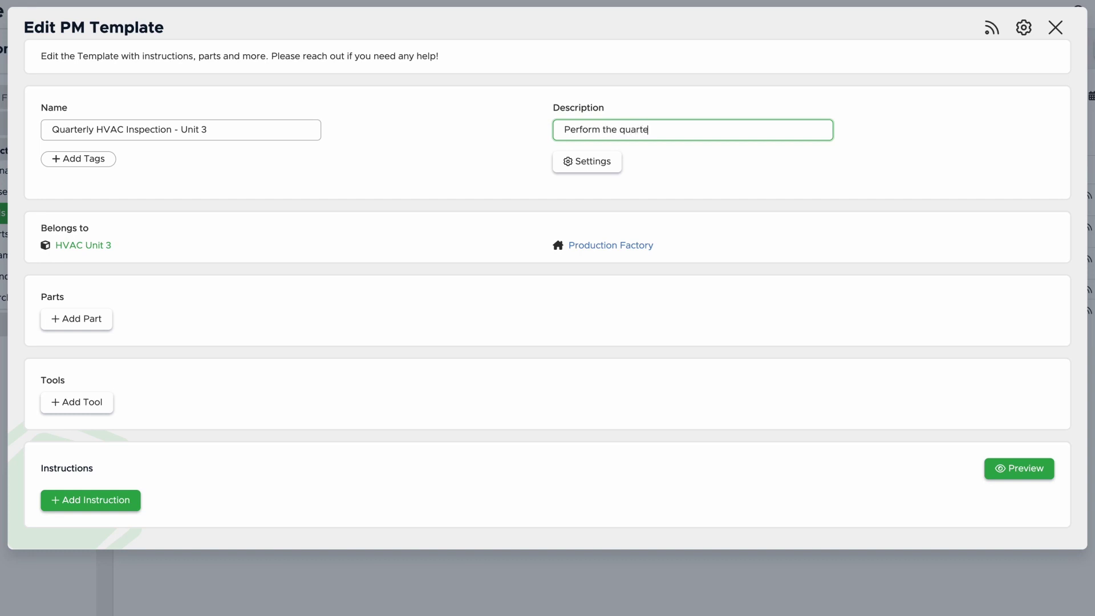
{"action": "type", "text": "ection, and replace the filter."}
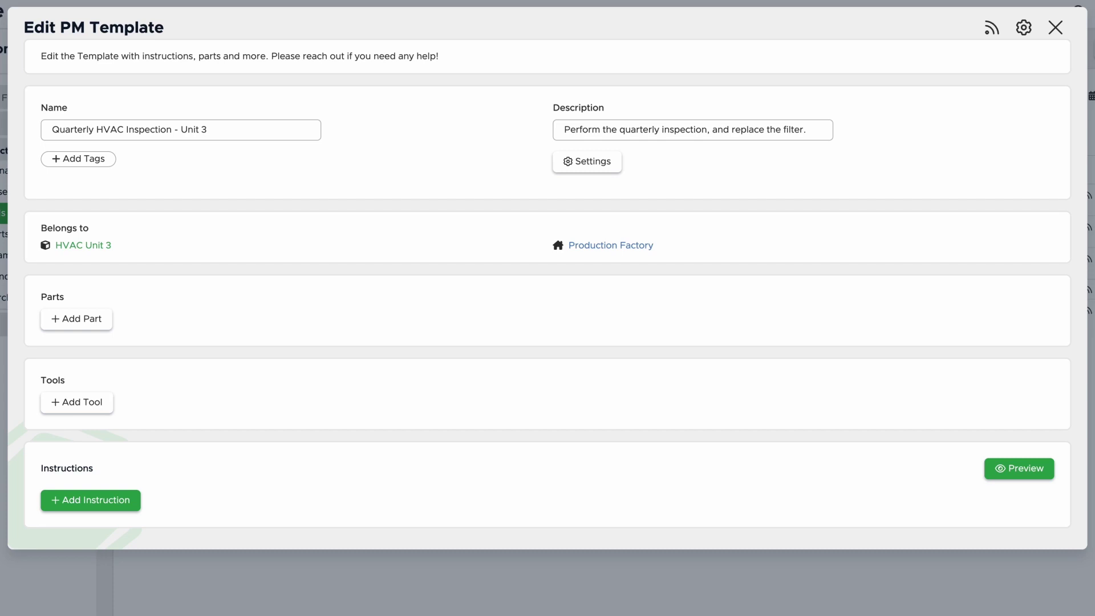
Add a check-box instruction reading 'inspect air handling unit'
{"action": "left_click", "coordinate": [122, 502]}
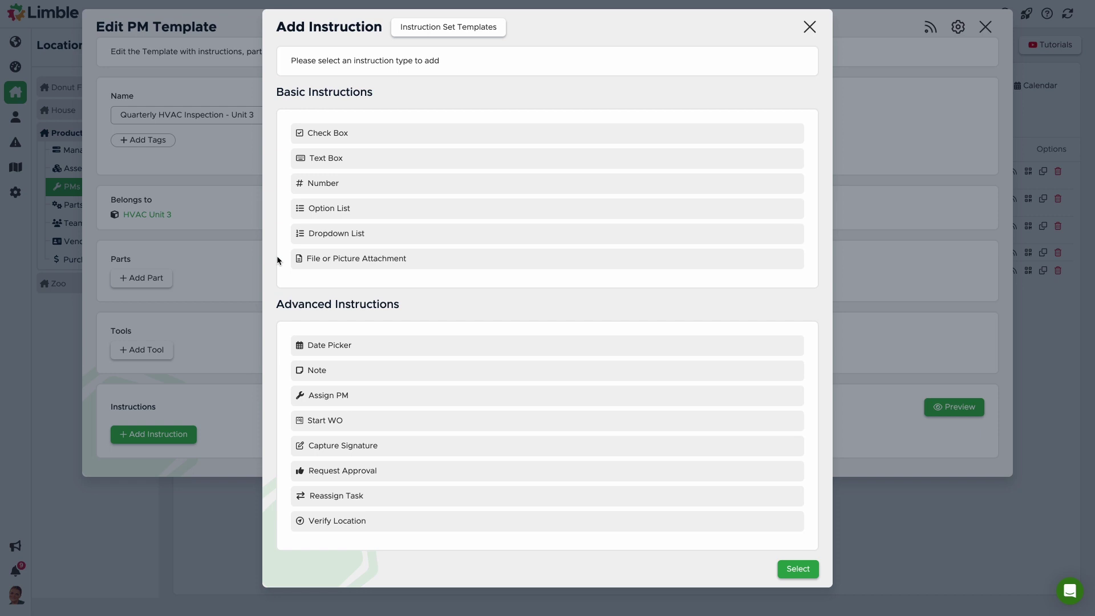
{"action": "left_click", "coordinate": [353, 133]}
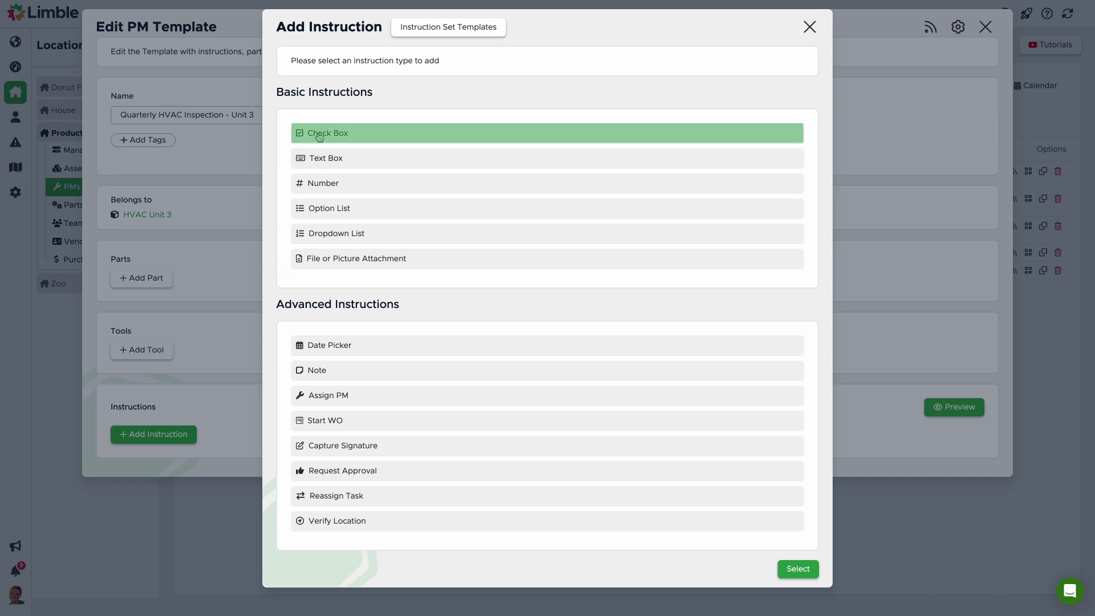
{"action": "left_click", "coordinate": [805, 570]}
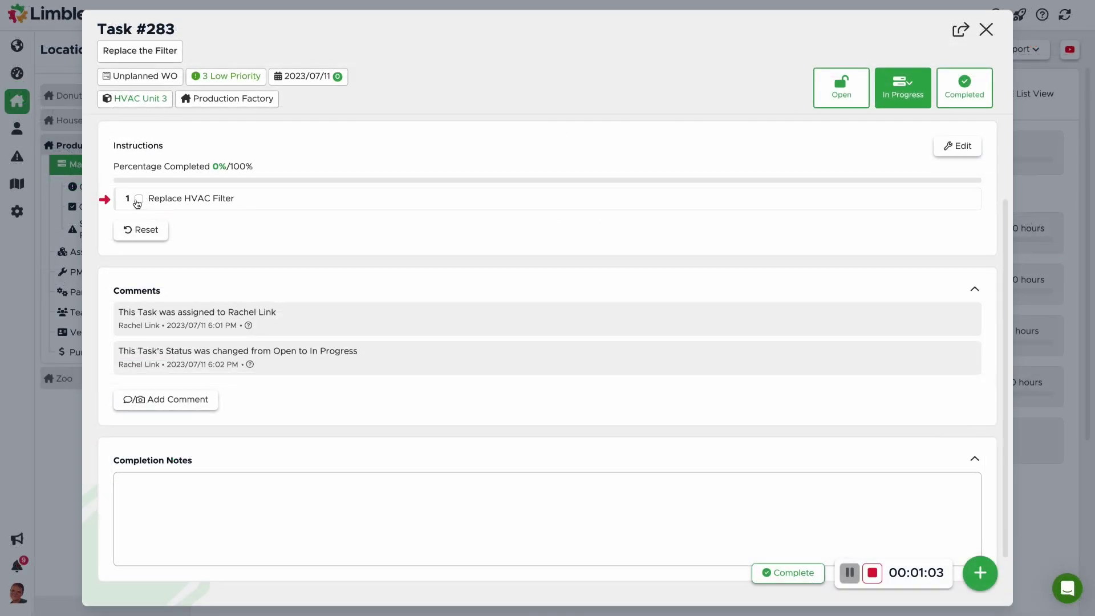
{"action": "left_click", "coordinate": [138, 199]}
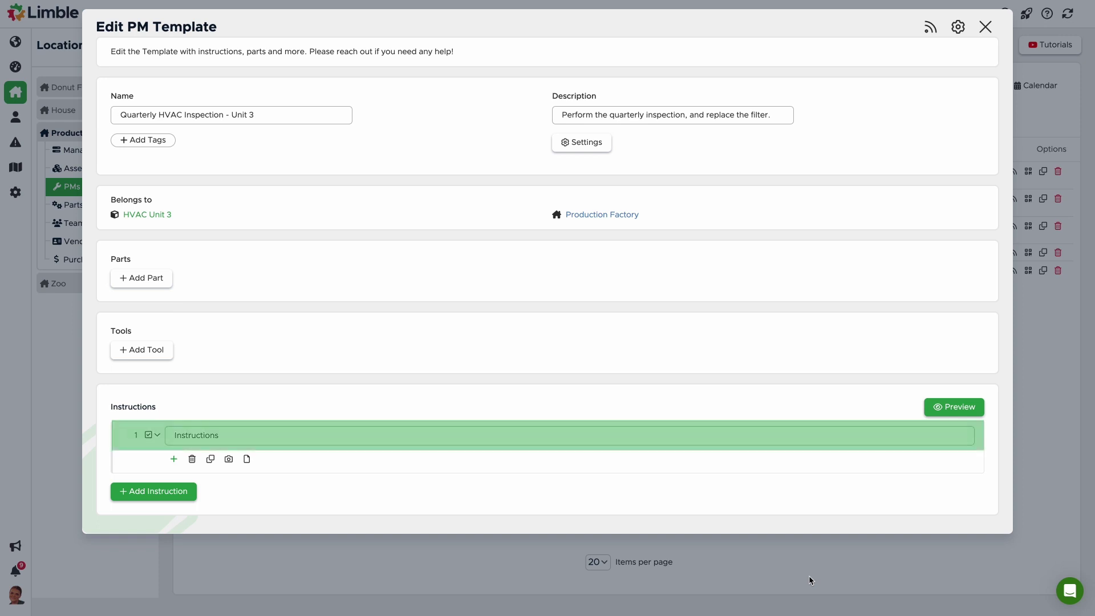
{"action": "type", "text": "inspect air"}
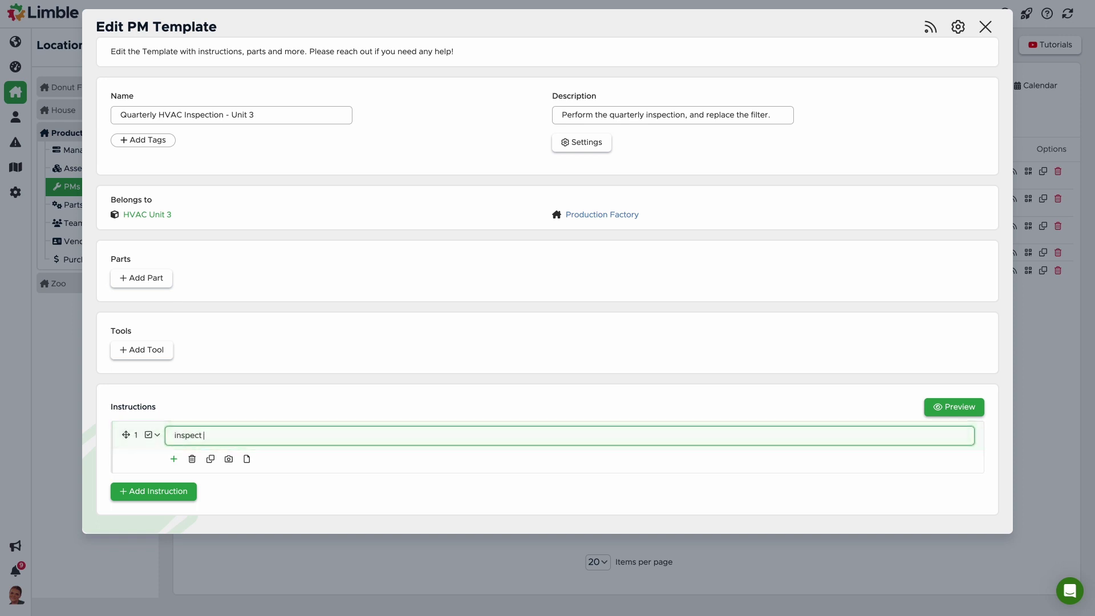
{"action": "type", "text": " handling unit"}
Add sub-step 'check and clean the condensate drain pans' and a 'check thermostat' check-box instruction
{"action": "left_click", "coordinate": [174, 460]}
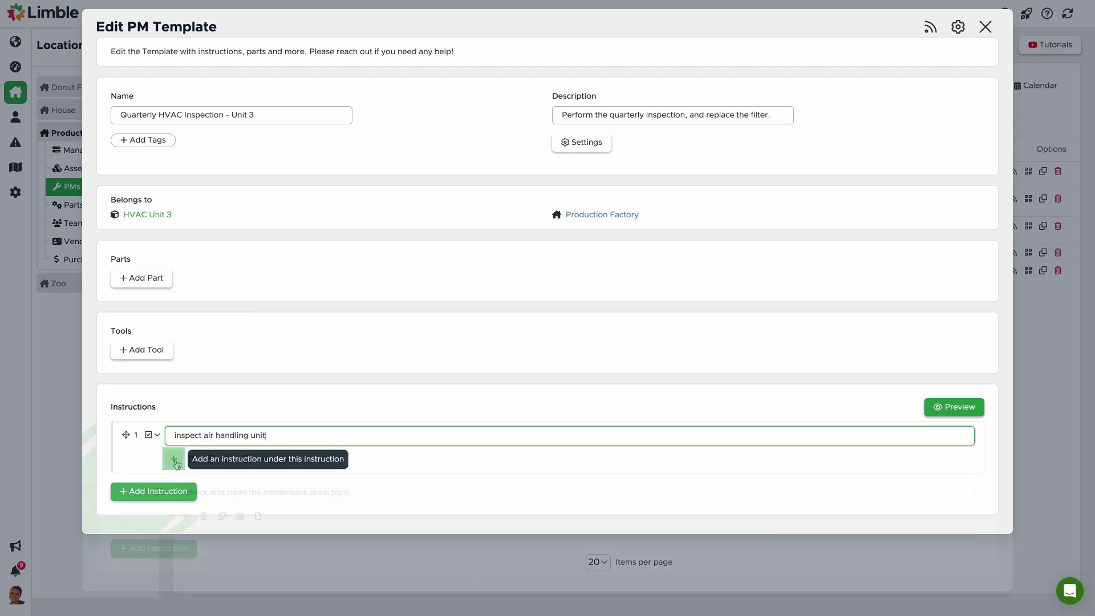
{"action": "type", "text": "check and clean the condensate drain pans"}
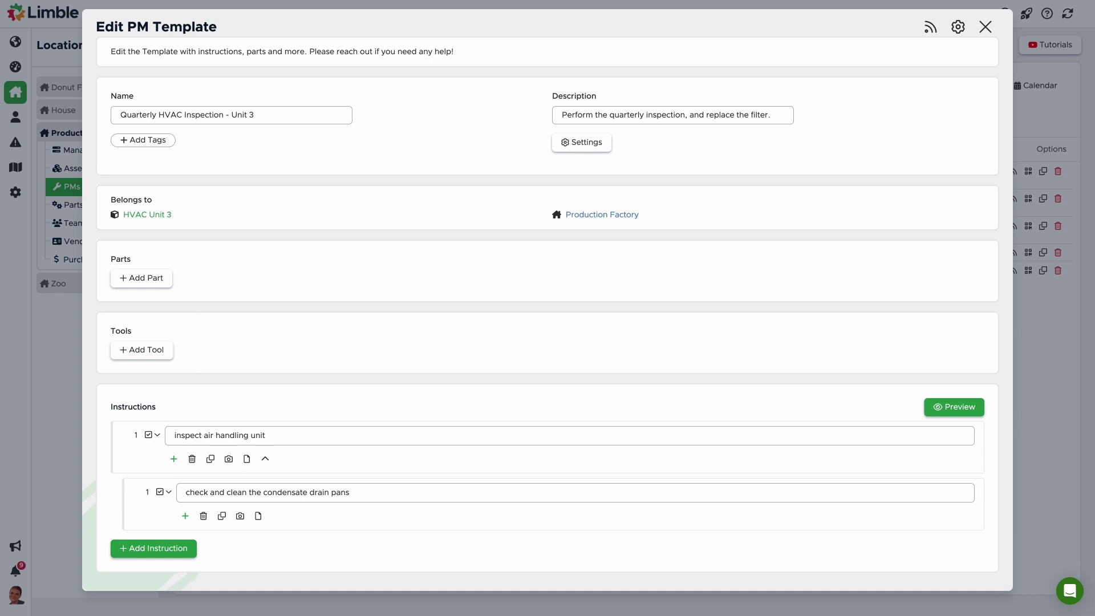
{"action": "left_click", "coordinate": [168, 549]}
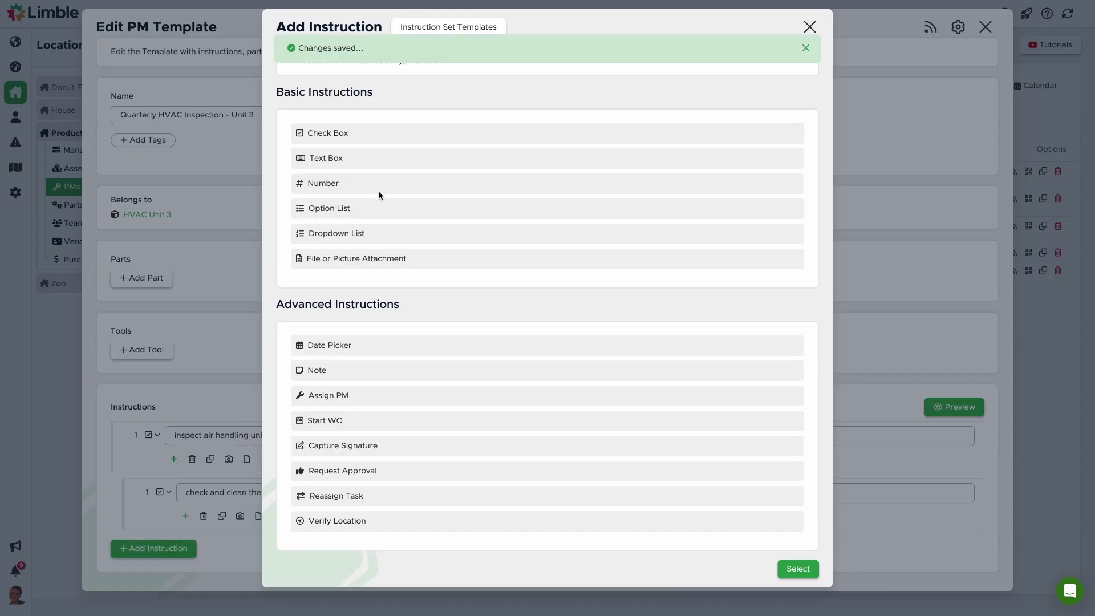
{"action": "left_click", "coordinate": [392, 137]}
{"action": "left_click", "coordinate": [798, 568]}
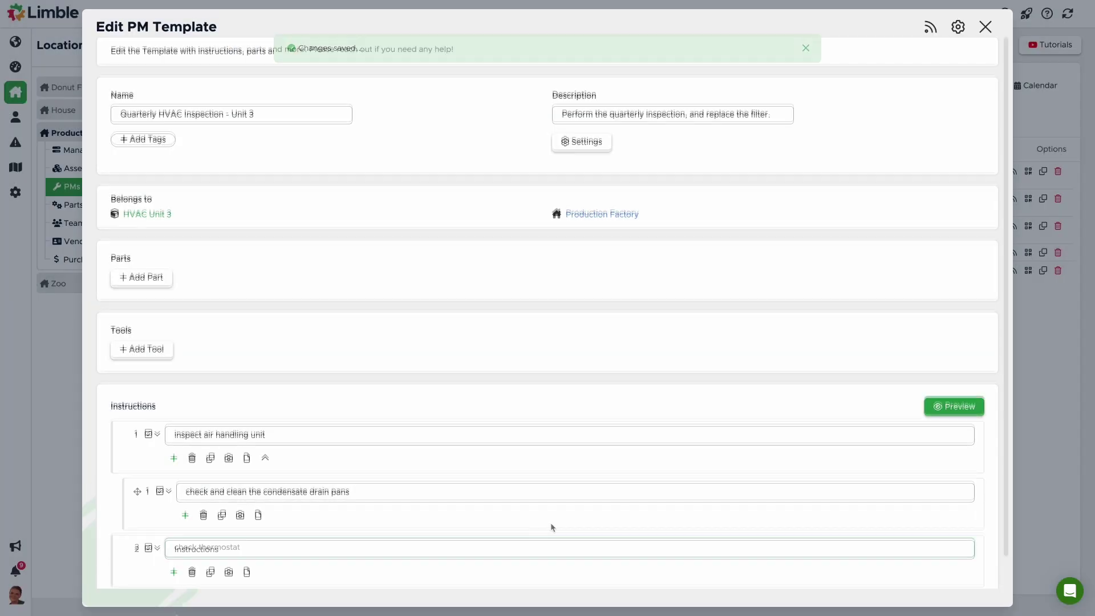
{"action": "type", "text": "check thermostat"}
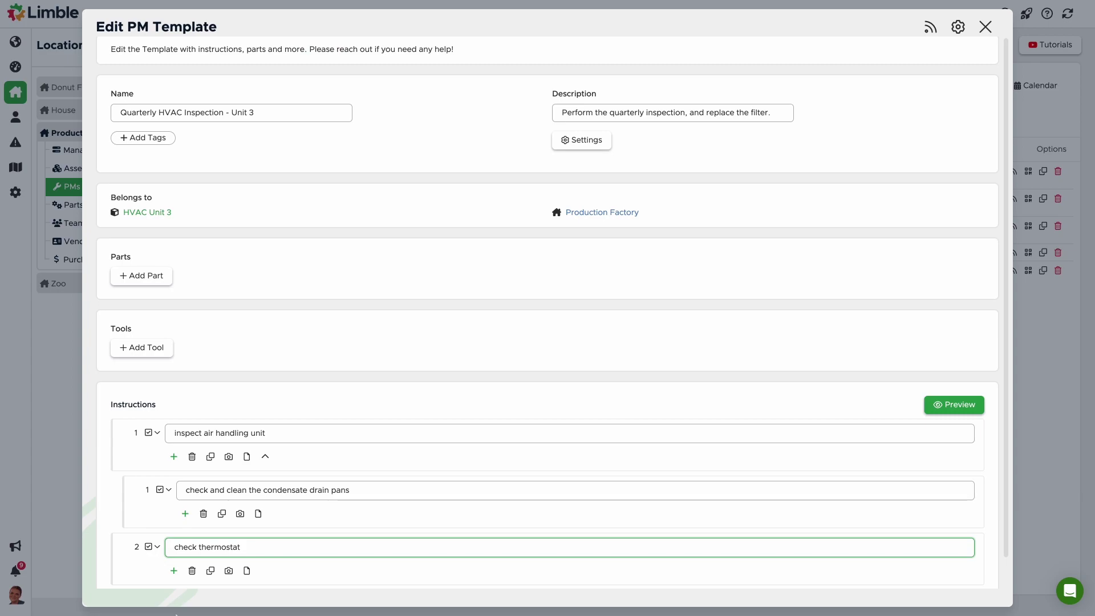
Add an 'enter temperature' number step under 'check thermostat'
{"action": "left_click", "coordinate": [174, 571]}
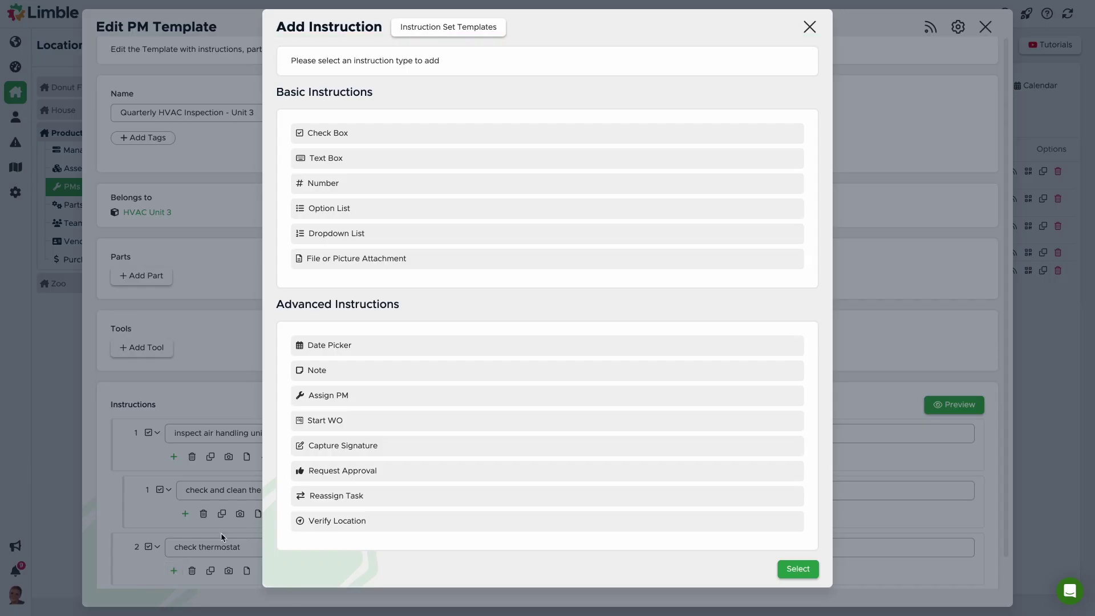
{"action": "left_click", "coordinate": [435, 187]}
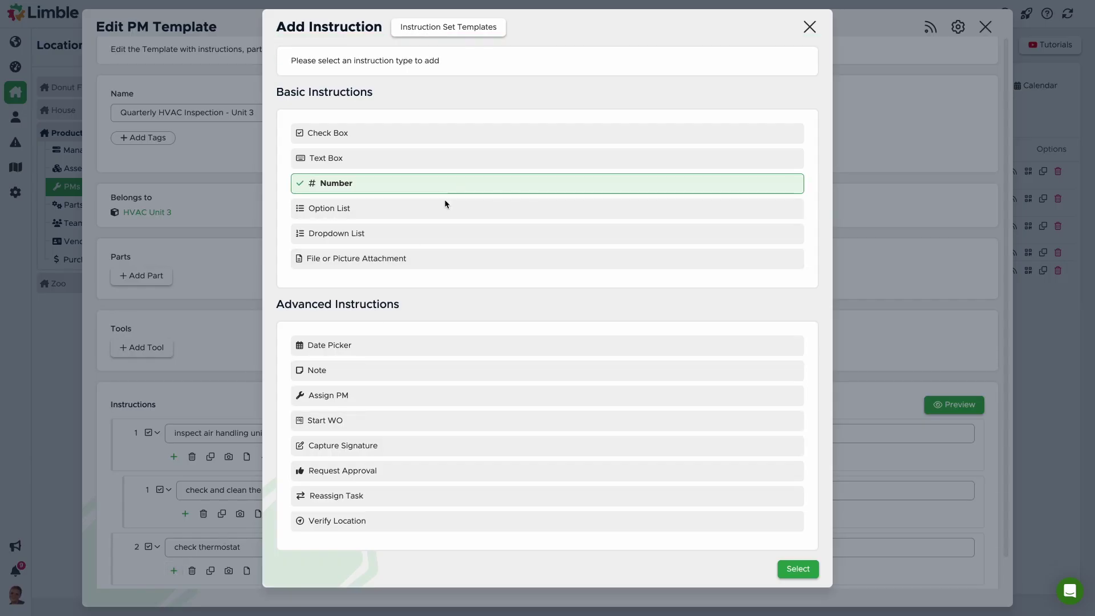
{"action": "left_click", "coordinate": [797, 569]}
{"action": "scroll", "coordinate": [415, 559], "scroll_direction": "down", "scroll_amount": 2}
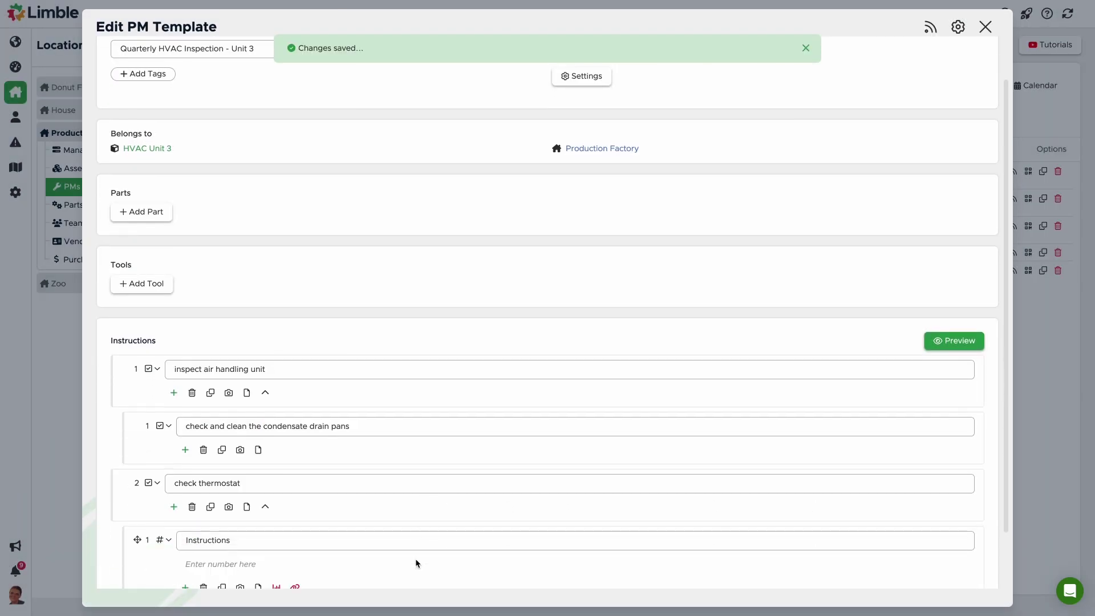
{"action": "double_click", "coordinate": [217, 510]}
{"action": "type", "text": "enter temperature"}
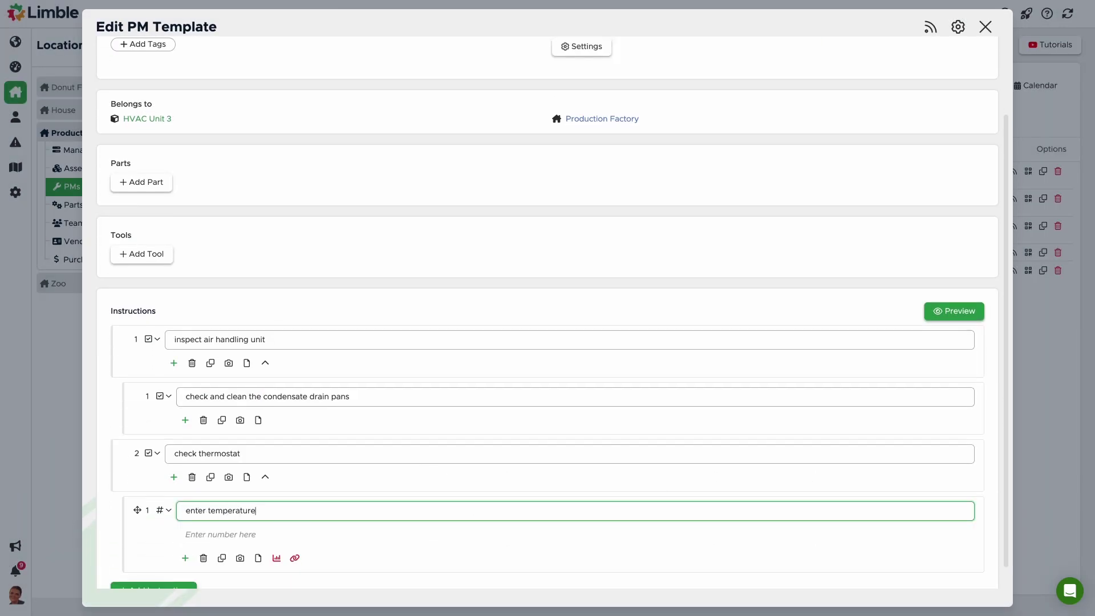
Add a 'change filter' check-box instruction and preview the task
{"action": "scroll", "coordinate": [194, 425], "scroll_direction": "down", "scroll_amount": 1}
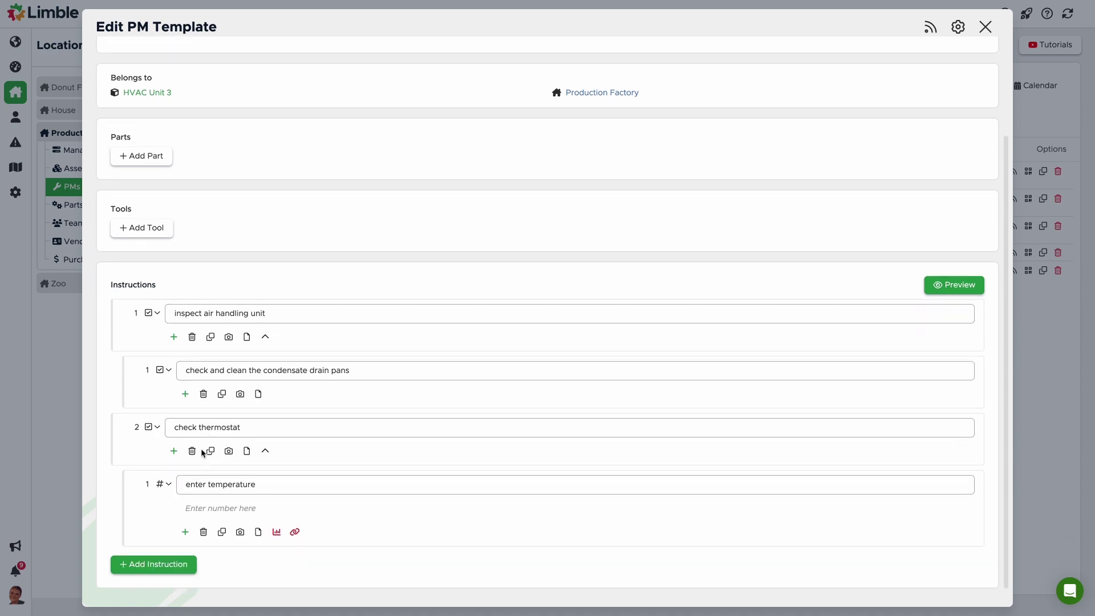
{"action": "left_click", "coordinate": [176, 566]}
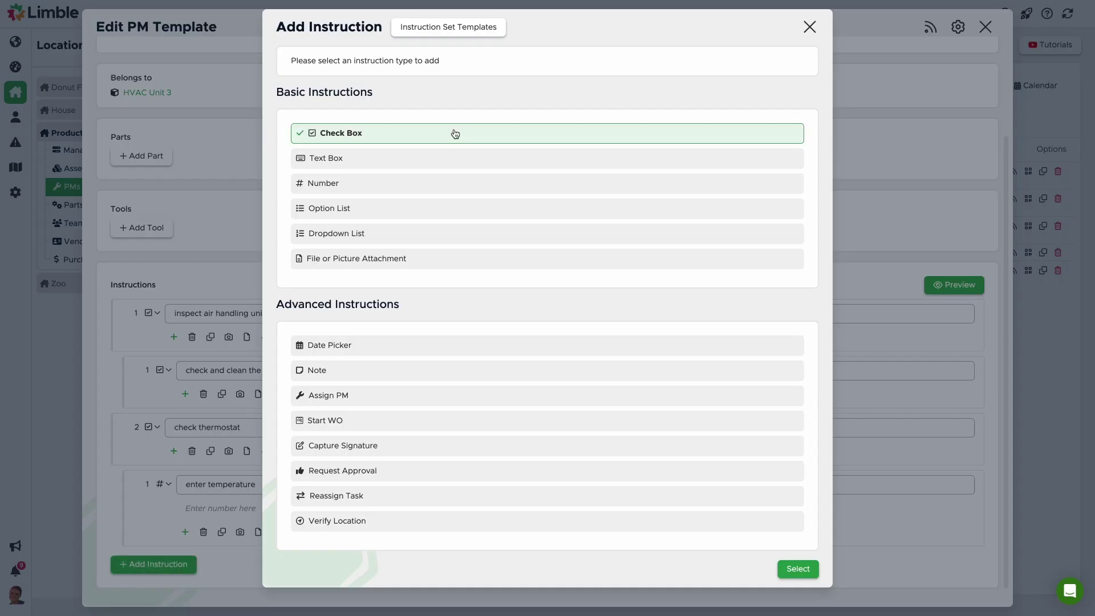
{"action": "left_click", "coordinate": [454, 131]}
{"action": "type", "text": "change filter"}
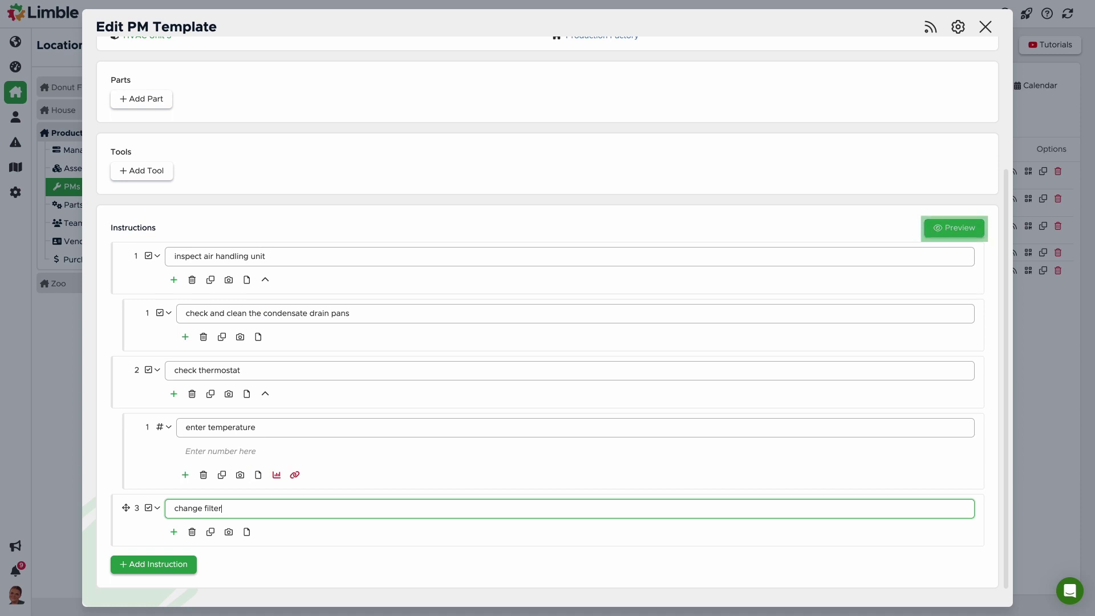
{"action": "left_click", "coordinate": [969, 233]}
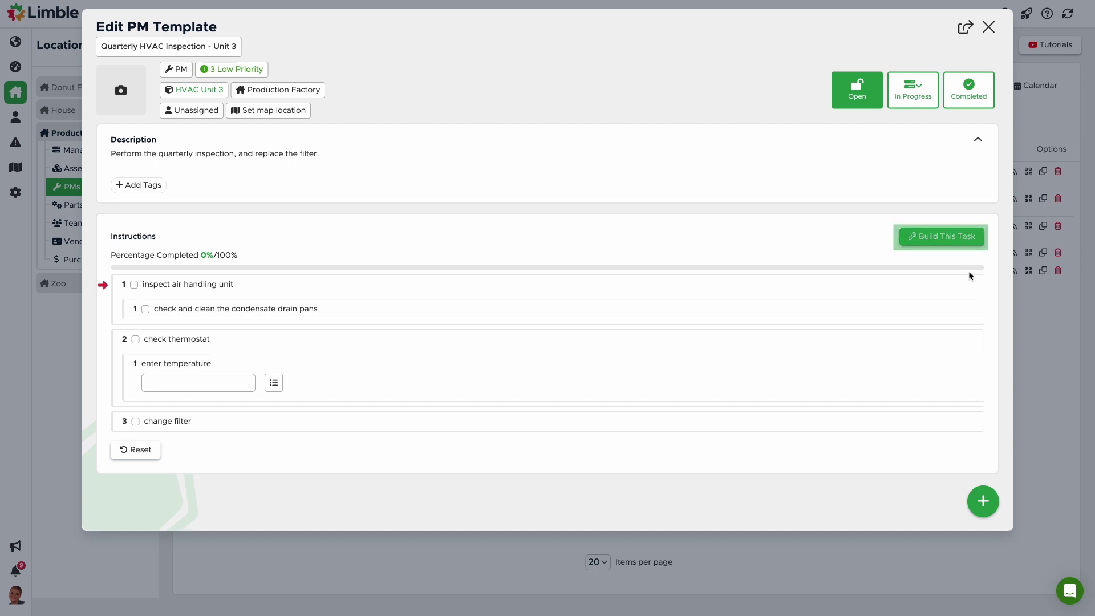
{"action": "left_click", "coordinate": [963, 238]}
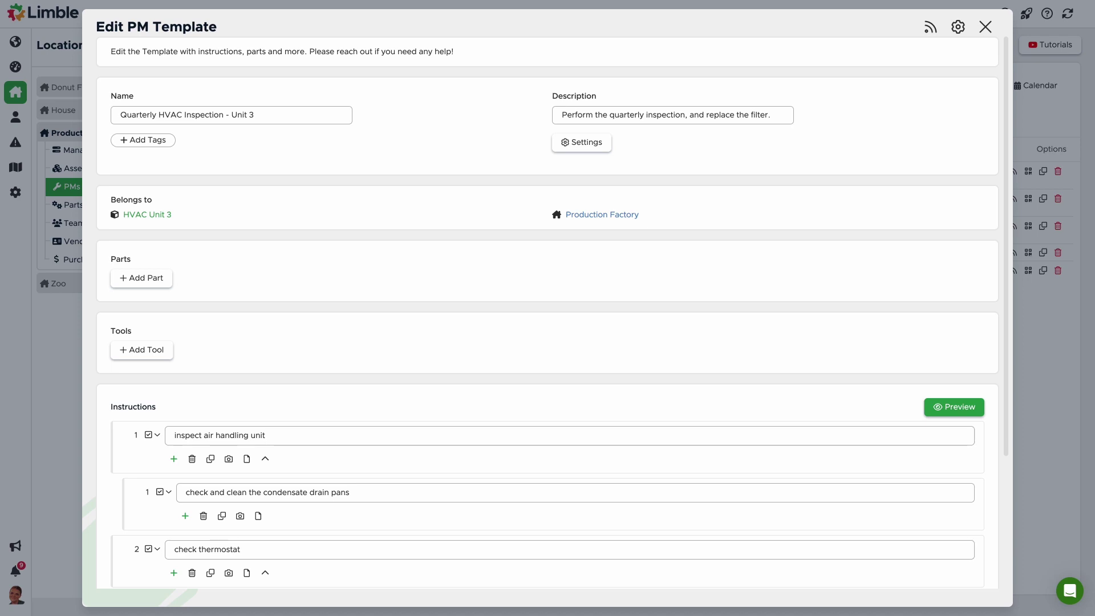
Attach the HVAC Filter part, quantity 1, to the template
{"action": "left_click", "coordinate": [163, 283]}
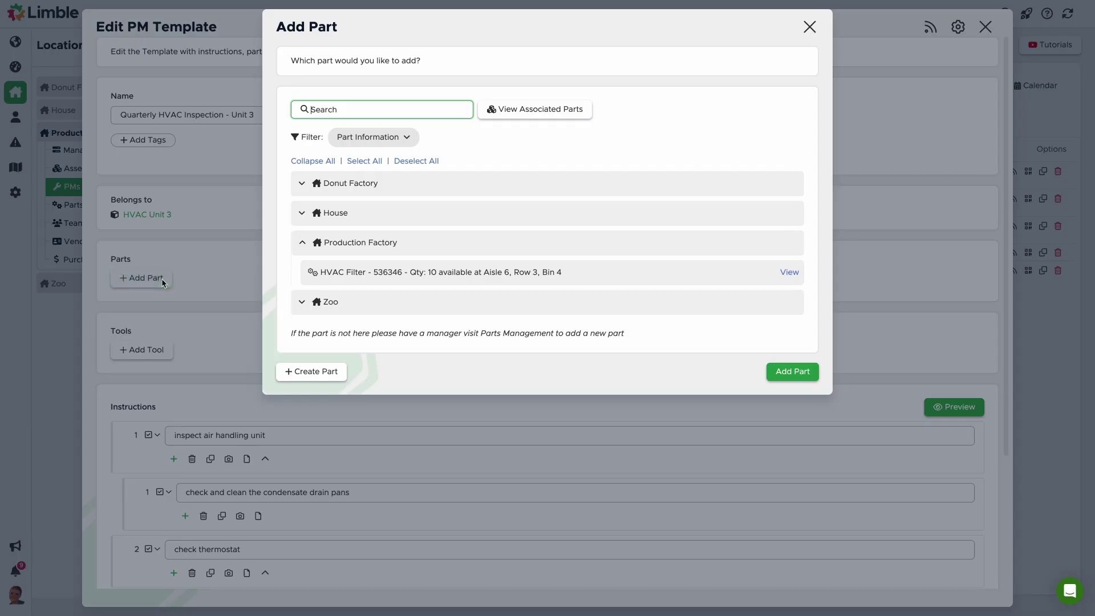
{"action": "left_click", "coordinate": [349, 274]}
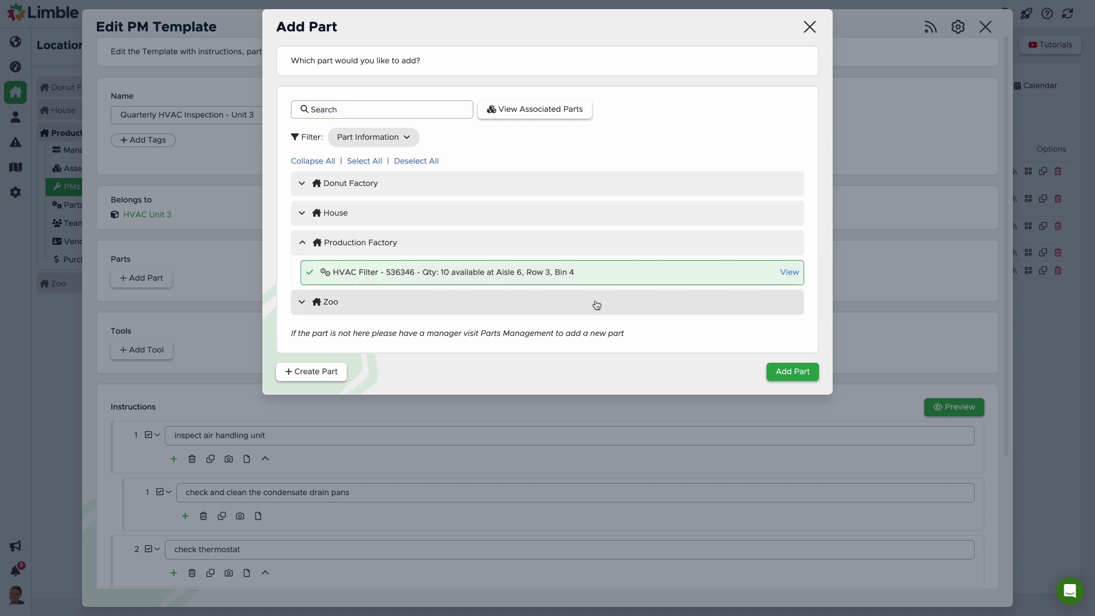
{"action": "left_click", "coordinate": [791, 373]}
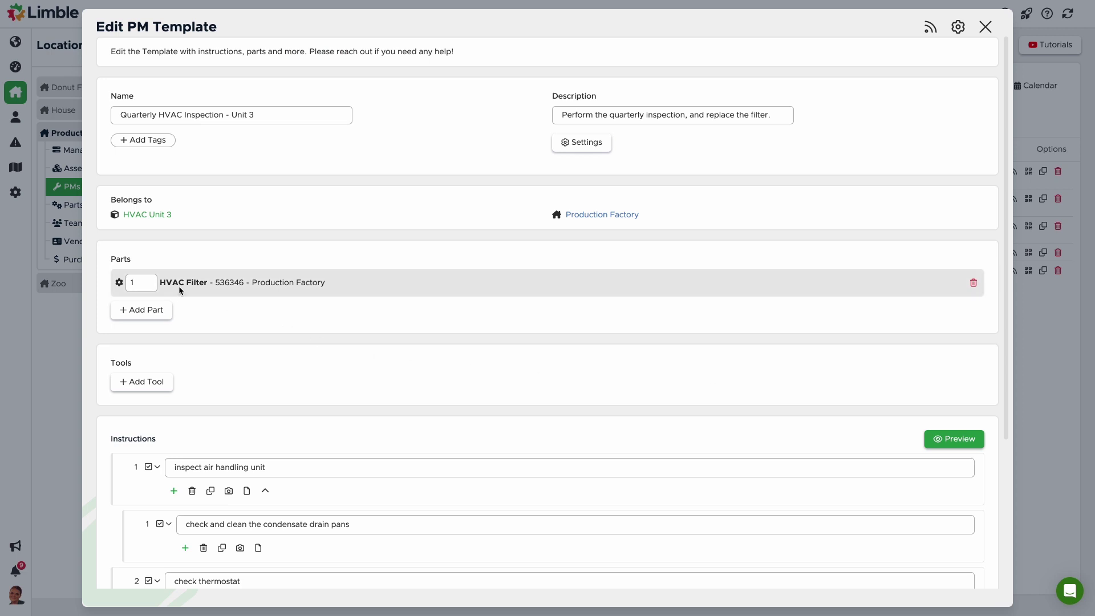
{"action": "left_click", "coordinate": [134, 285]}
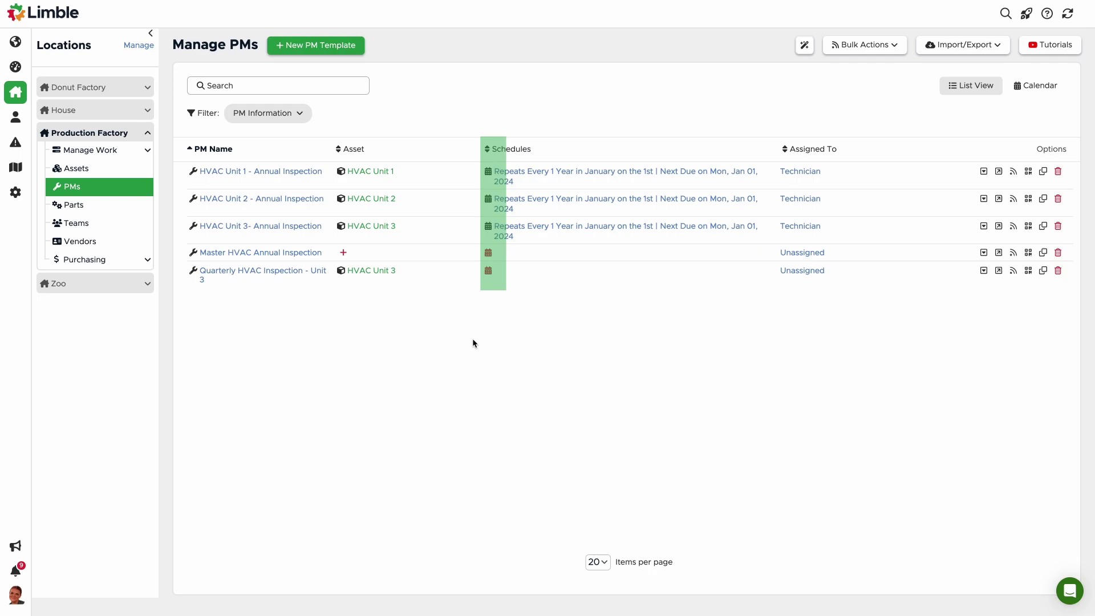
Open the recurrence settings for the Unit 3 template
{"action": "left_click", "coordinate": [488, 271]}
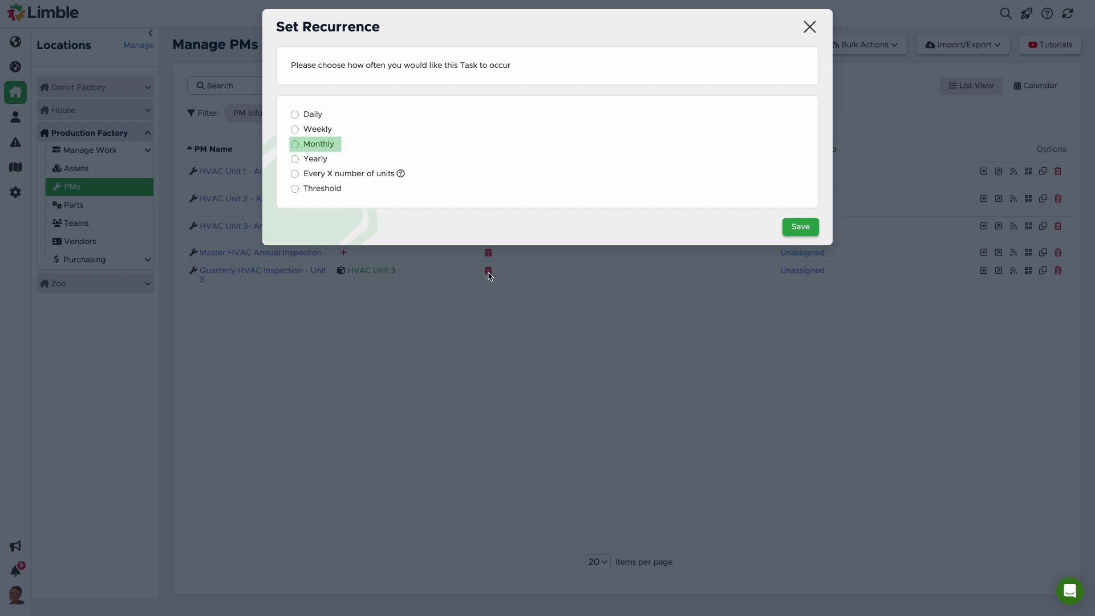
Make the schedule monthly by weekday, repeating every 3 months on the 1st Monday
{"action": "left_click", "coordinate": [300, 146]}
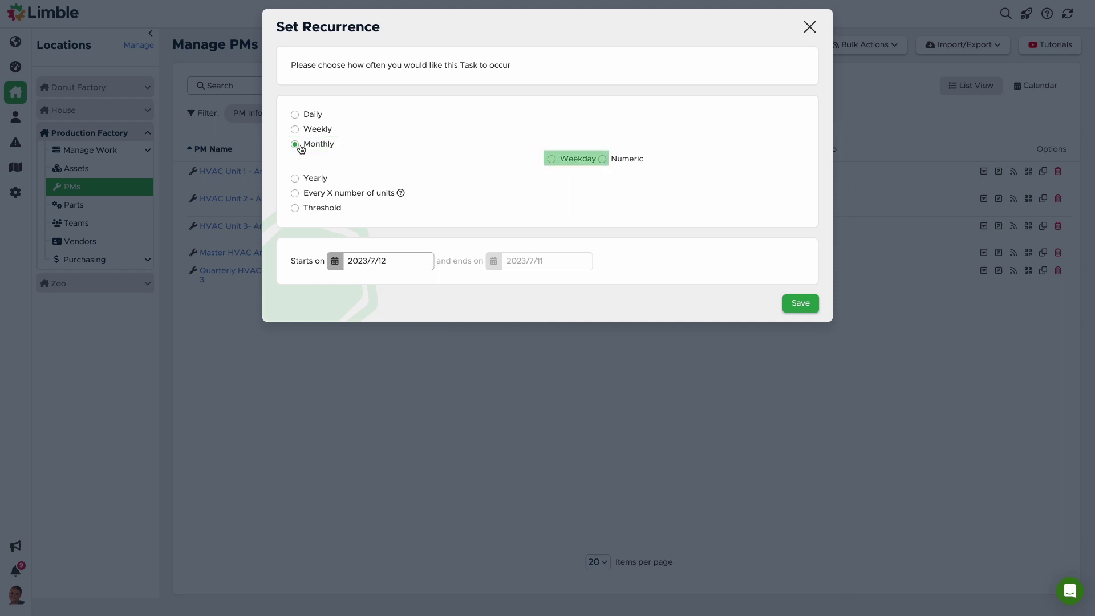
{"action": "left_click", "coordinate": [551, 160]}
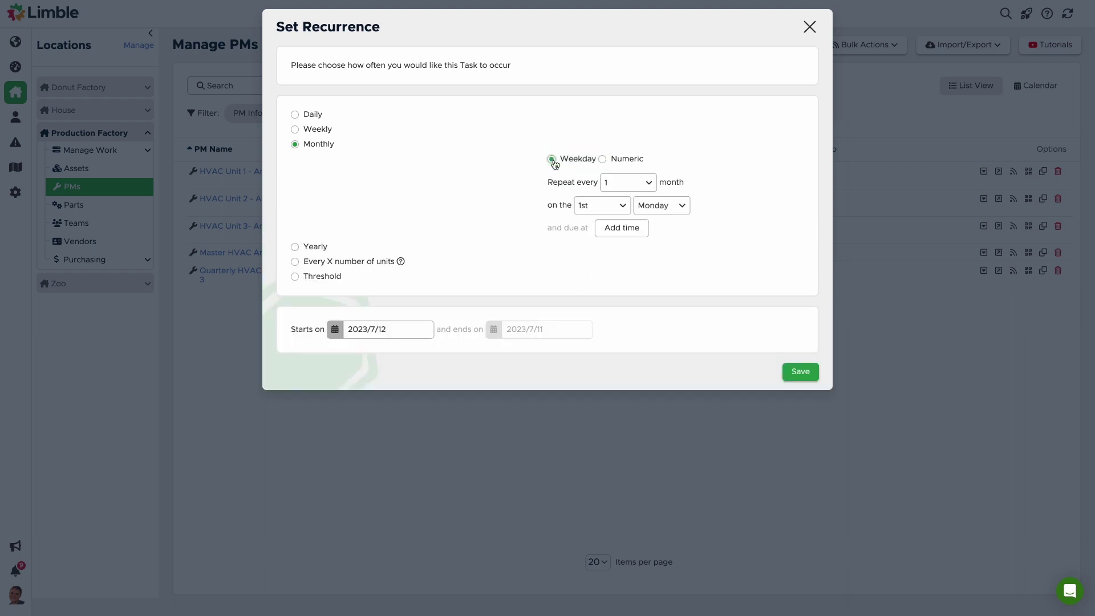
{"action": "left_click", "coordinate": [625, 188]}
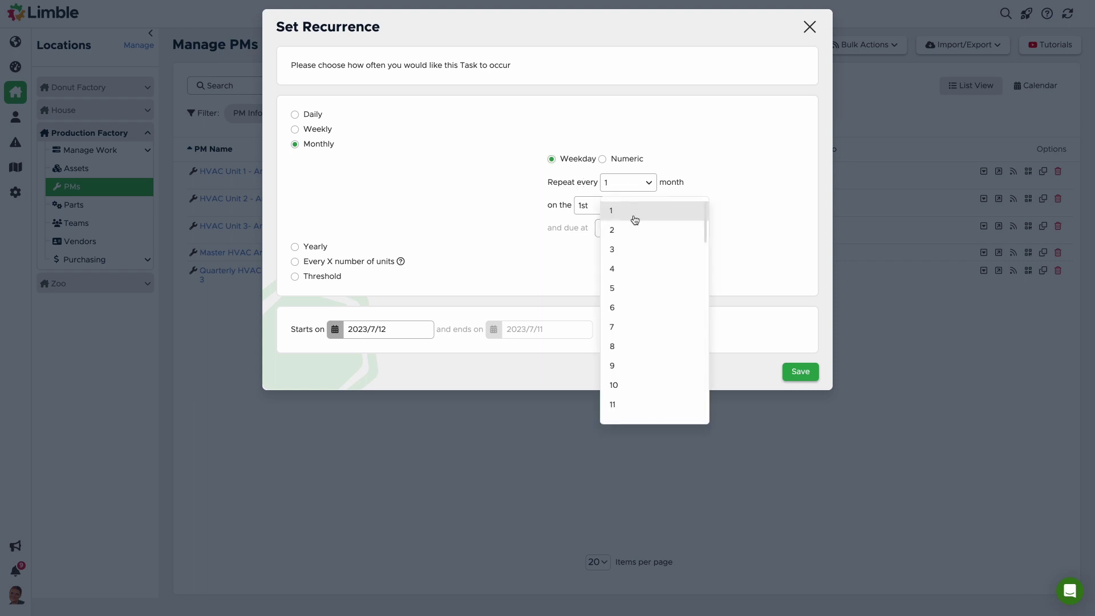
{"action": "left_click", "coordinate": [638, 251]}
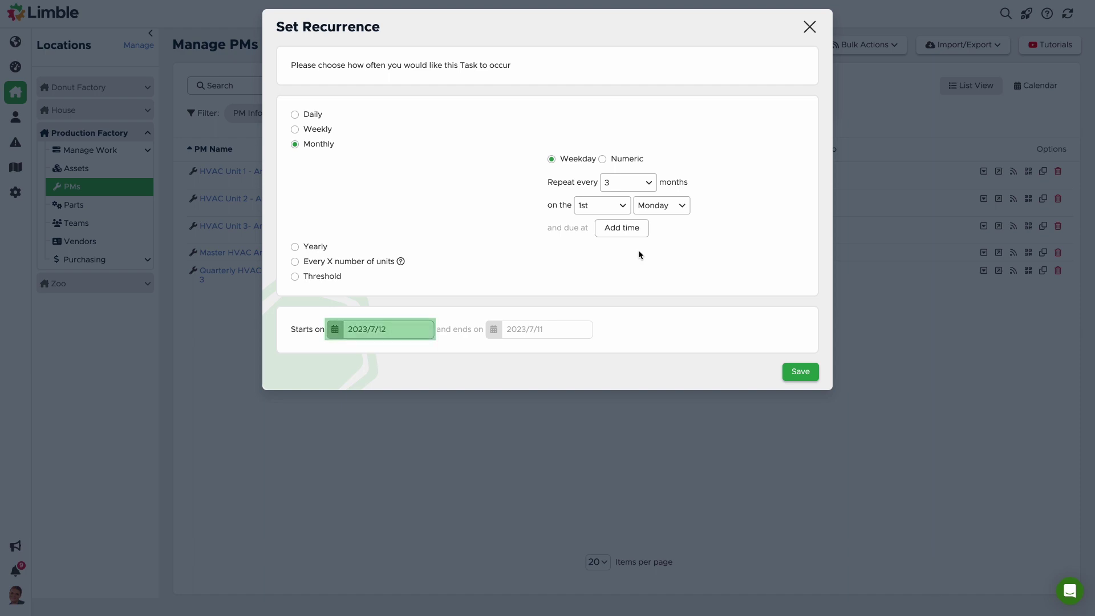
Start the schedule on July 13, 2023, save it, and begin changing the assignee
{"action": "left_click", "coordinate": [393, 329]}
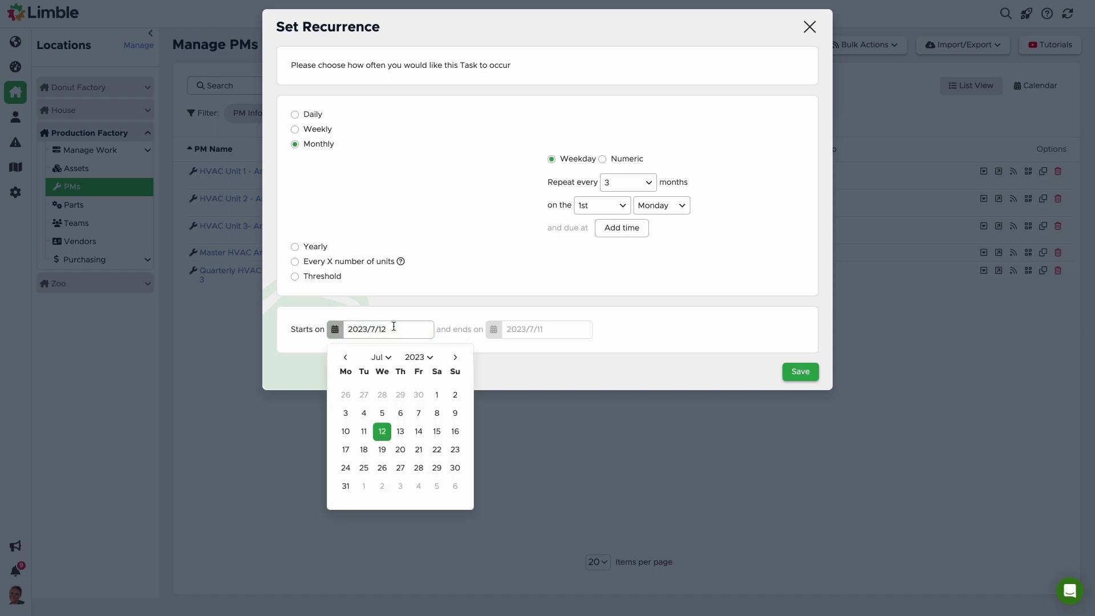
{"action": "left_click", "coordinate": [400, 431]}
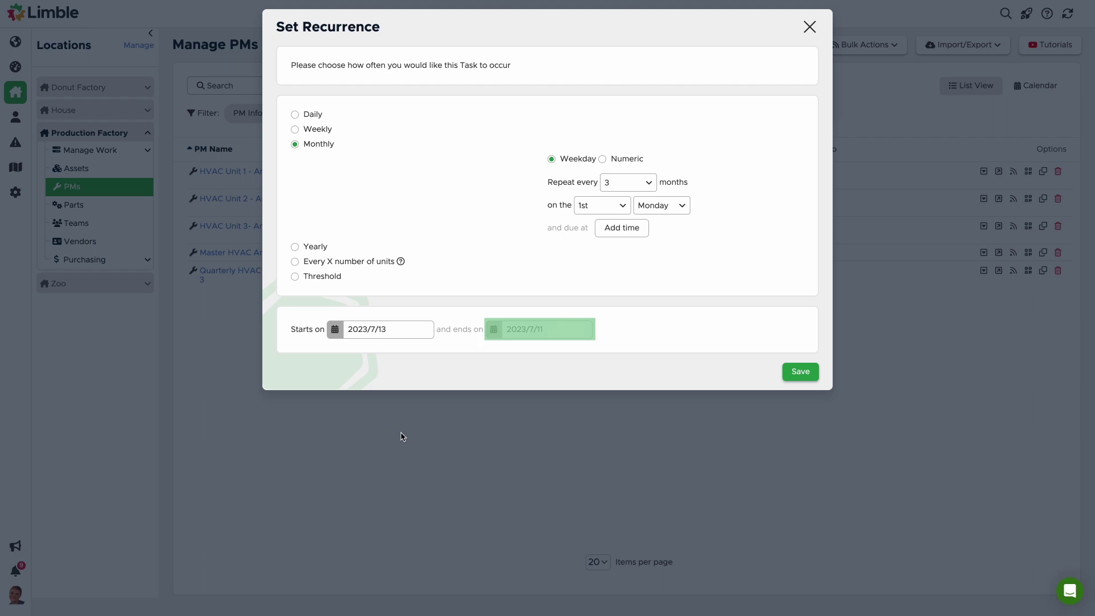
{"action": "left_click", "coordinate": [513, 330]}
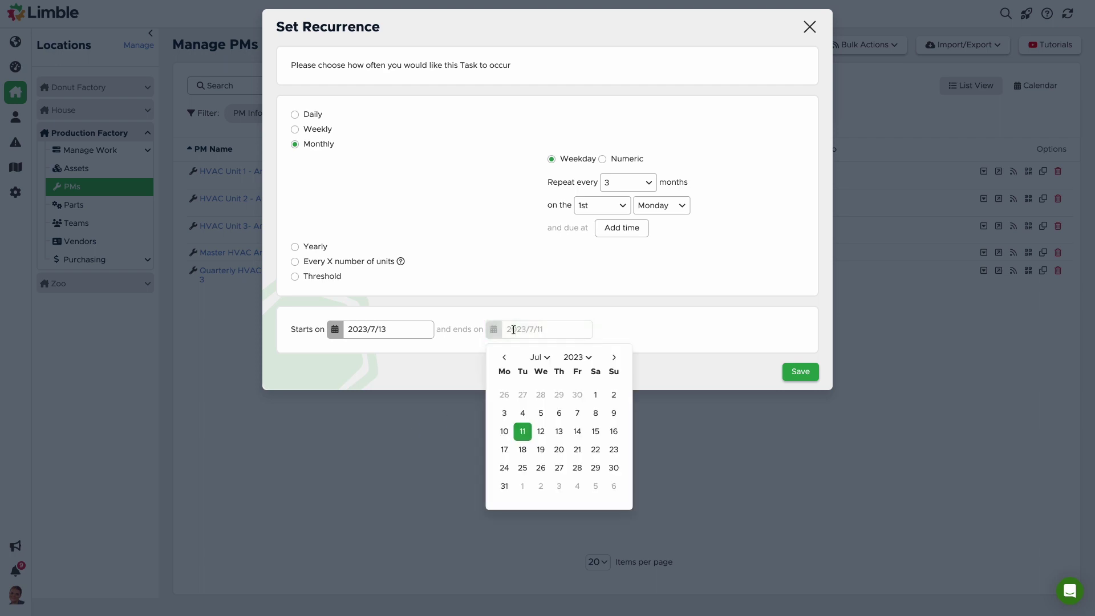
{"action": "left_click", "coordinate": [809, 375]}
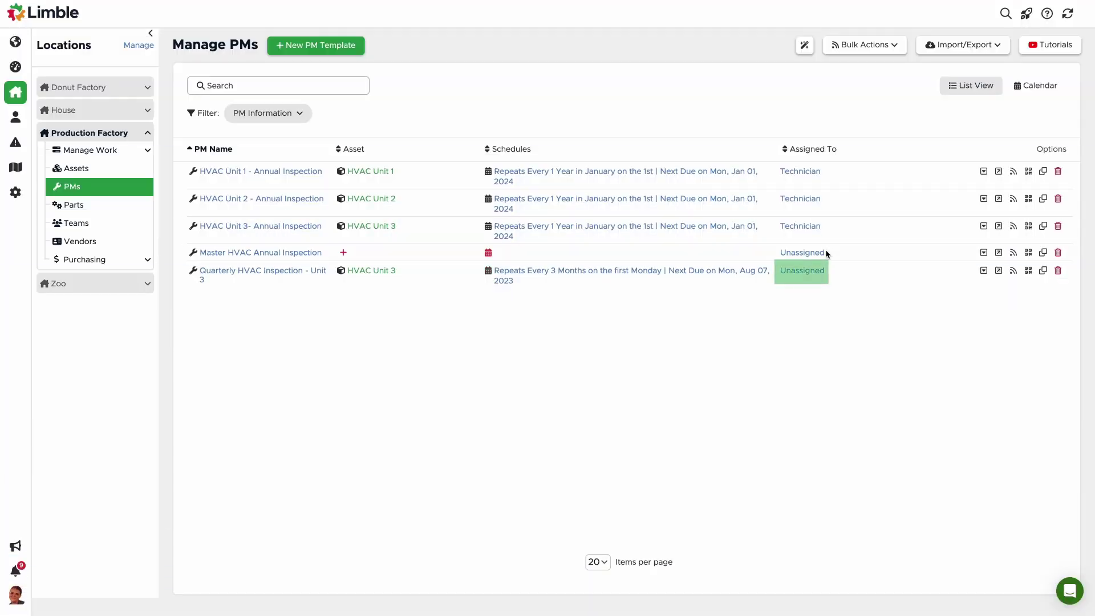
{"action": "left_click", "coordinate": [816, 274]}
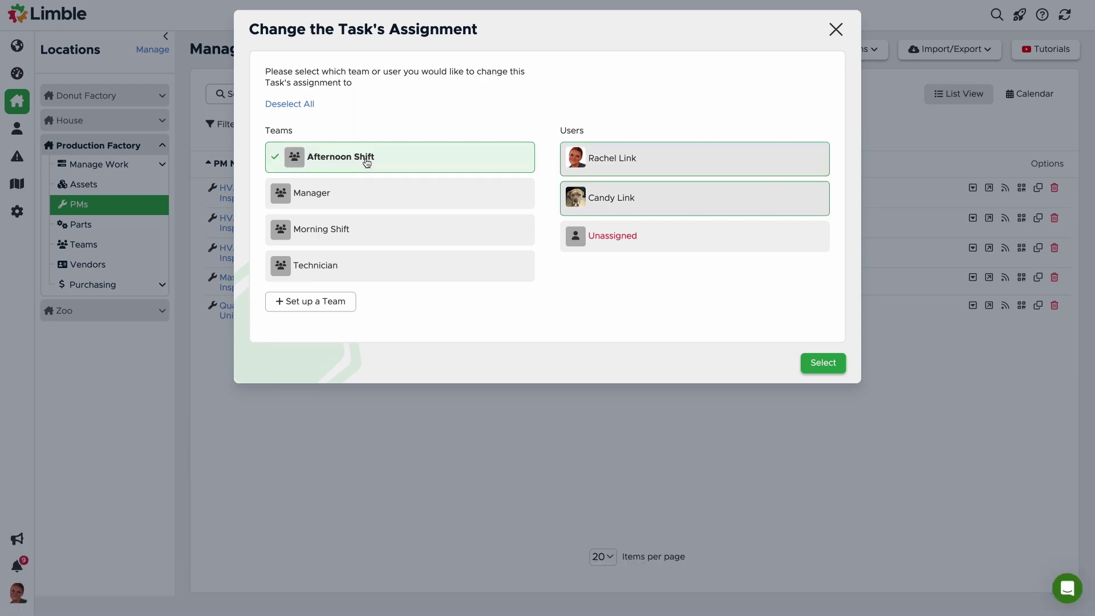
Confirm Afternoon Shift as the assigned team for the Quarterly HVAC Inspection - Unit 3 PM
{"action": "left_click", "coordinate": [815, 364]}
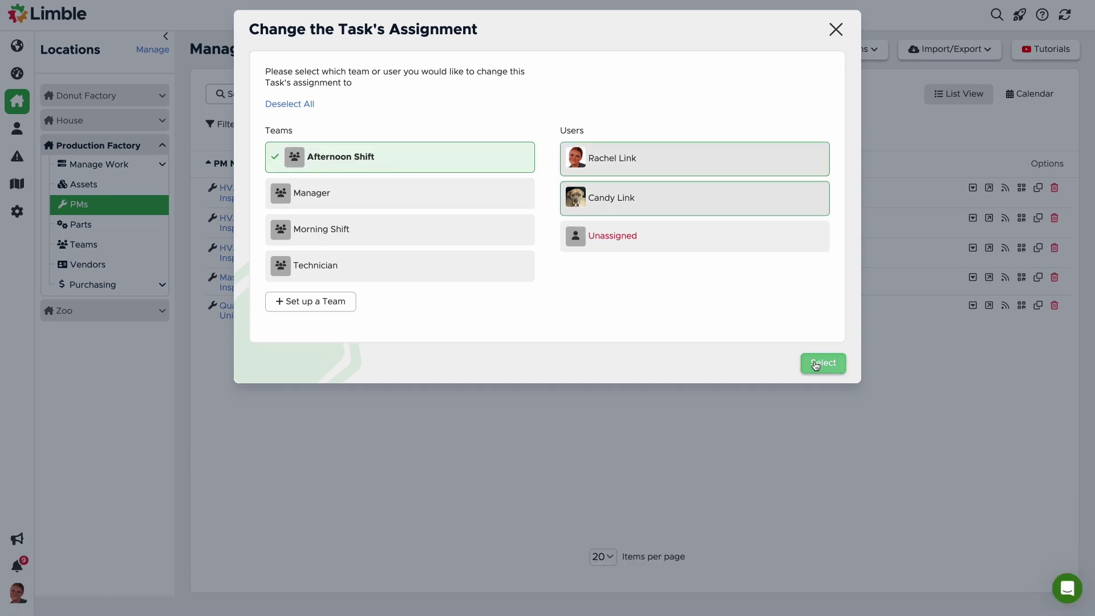